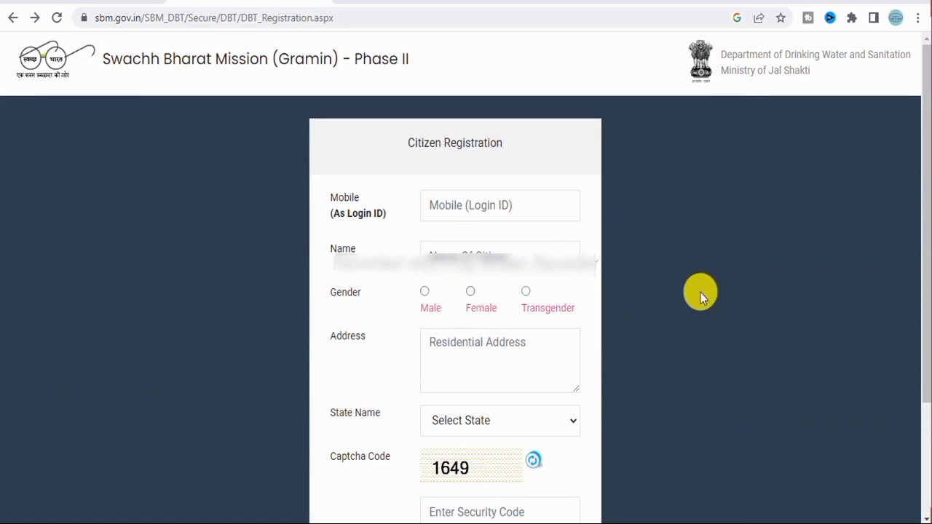
{"action": "scroll", "coordinate": [671, 300], "scroll_direction": "down", "scroll_amount": 3}
{"action": "scroll", "coordinate": [657, 308], "scroll_direction": "up", "scroll_amount": 3}
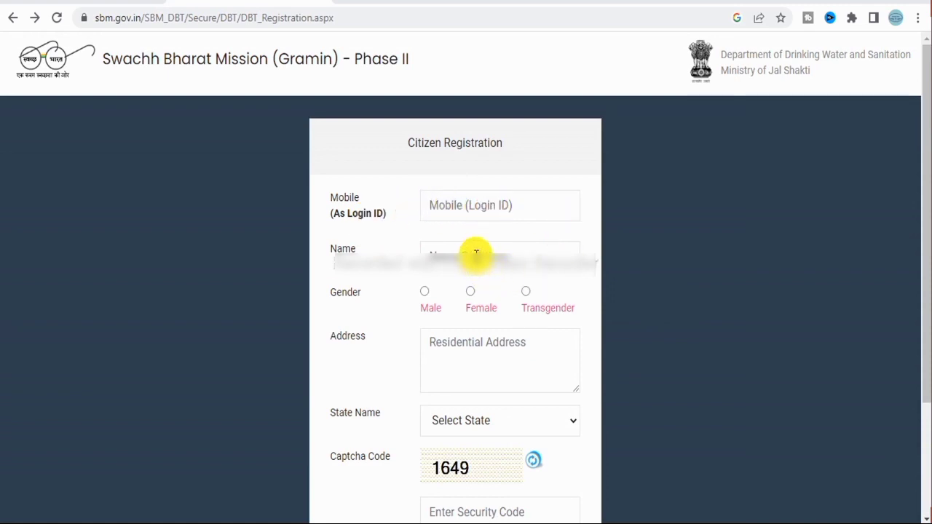
{"action": "left_click", "coordinate": [753, 513]}
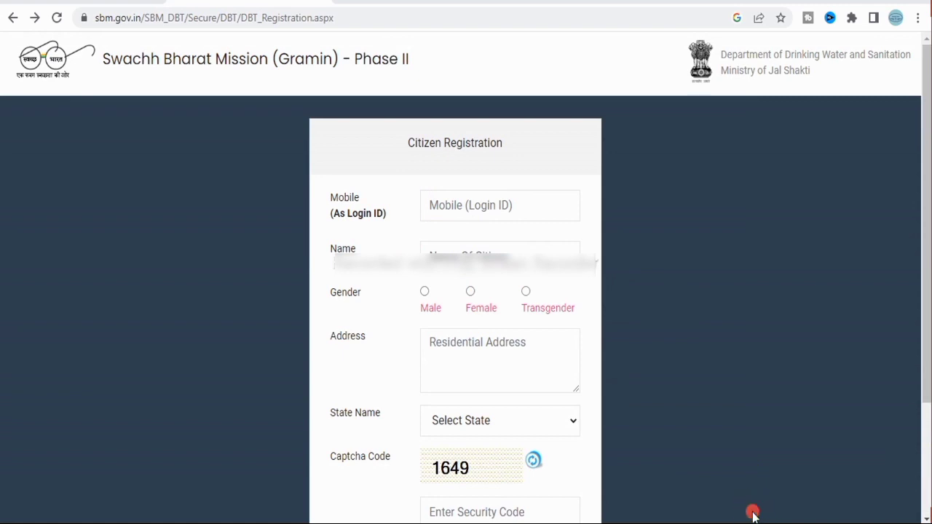
{"action": "scroll", "coordinate": [752, 510], "scroll_direction": "down", "scroll_amount": 1}
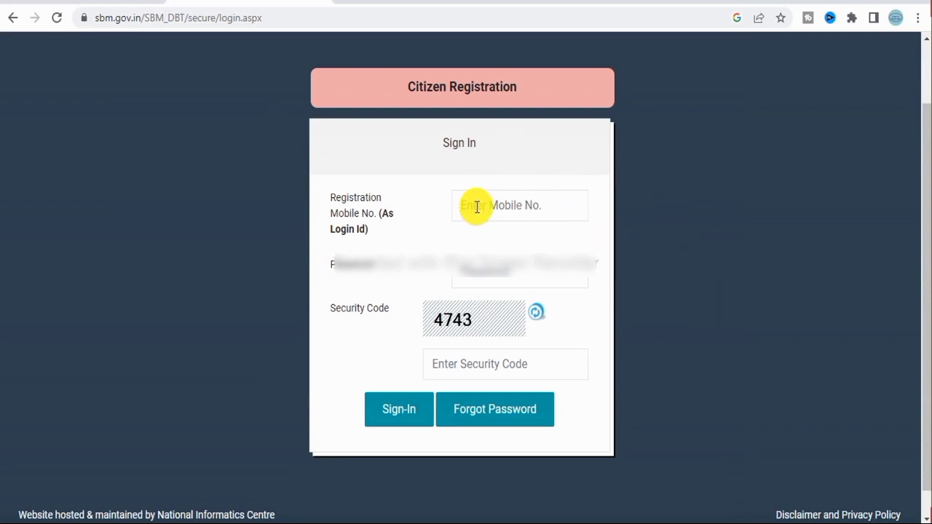
{"action": "left_click", "coordinate": [524, 204]}
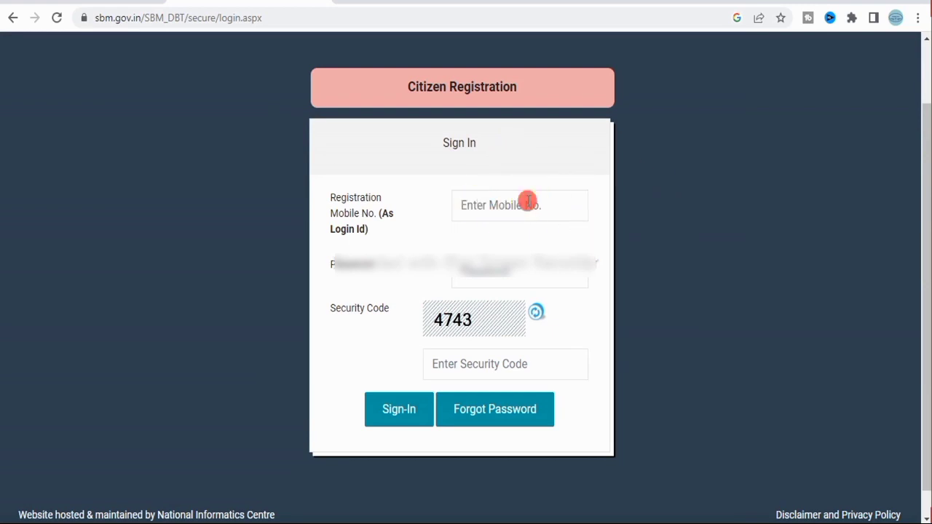
{"action": "left_click", "coordinate": [742, 291]}
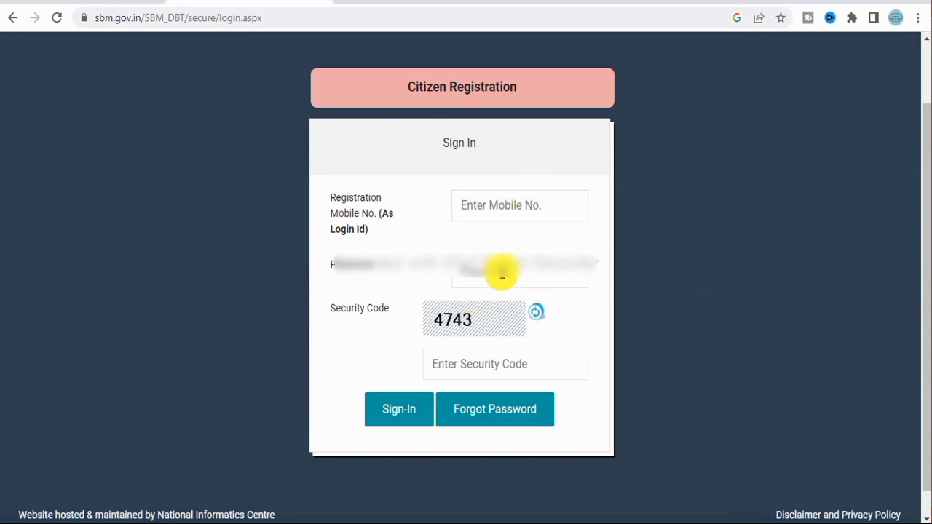
{"action": "left_click", "coordinate": [564, 280]}
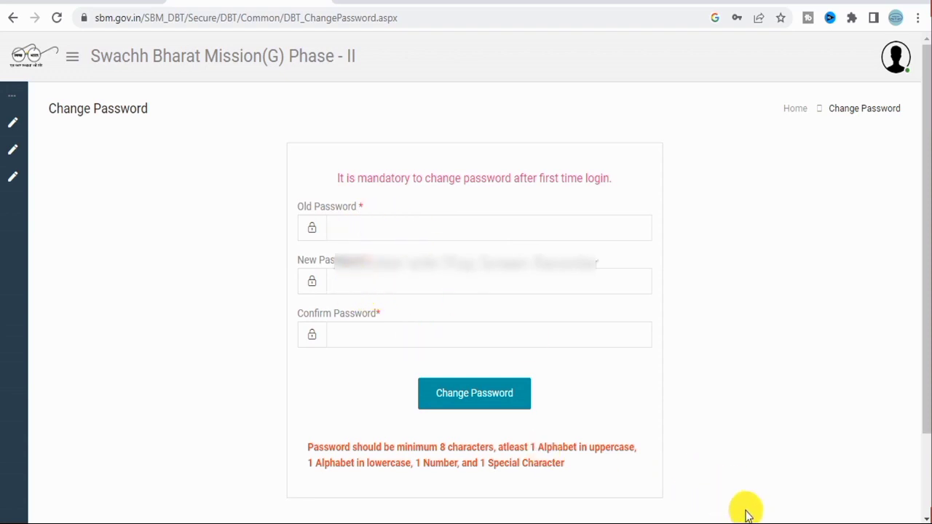
{"action": "left_click_drag", "start_coordinate": [327, 265], "coordinate": [447, 287]}
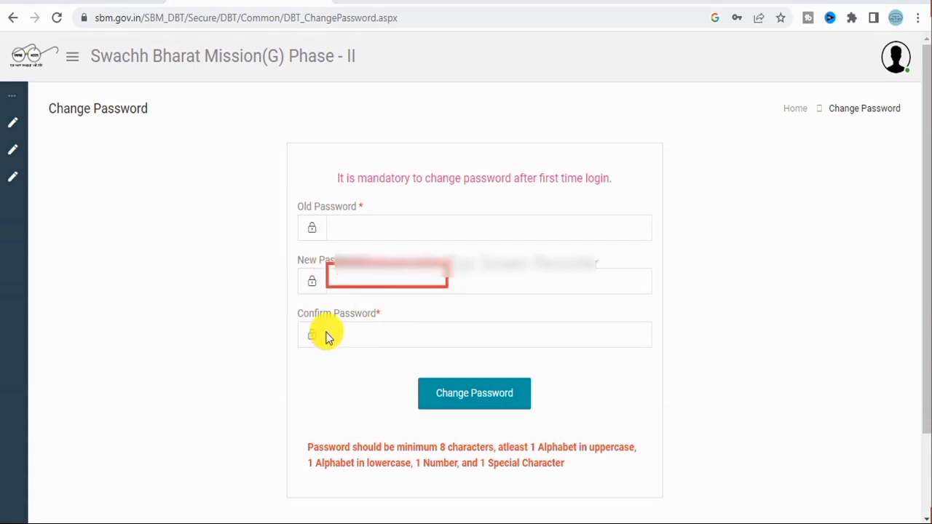
{"action": "left_click_drag", "start_coordinate": [326, 322], "coordinate": [529, 408]}
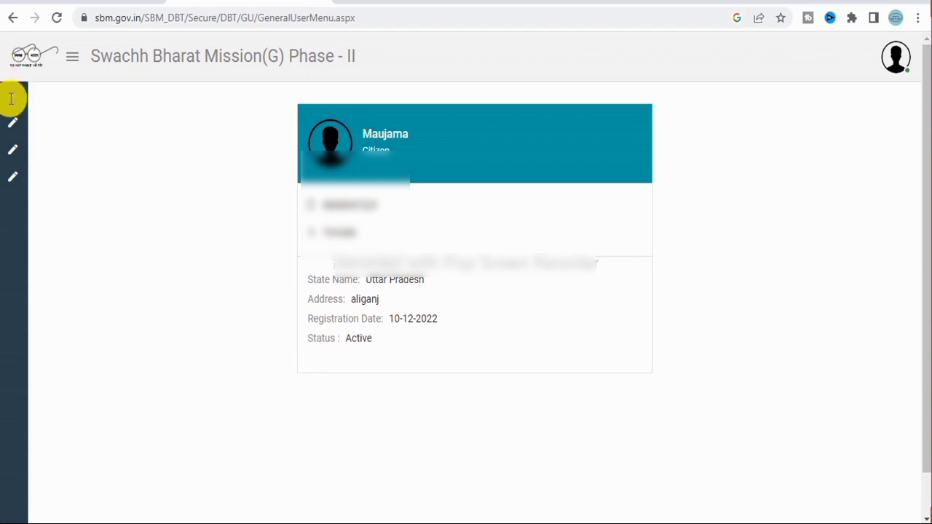
Step: Open a blank new application form from the citizen account's home page
{"action": "mouse_move", "coordinate": [17, 100]}
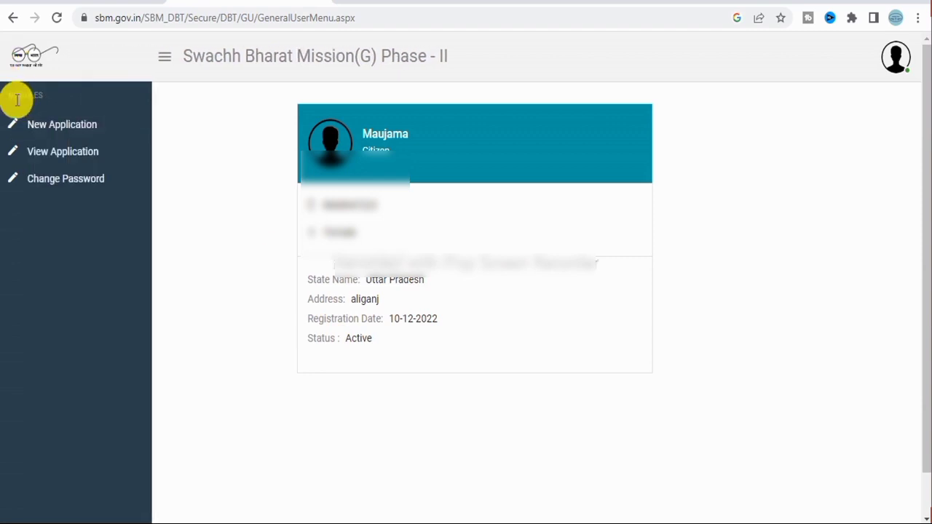
{"action": "left_click", "coordinate": [73, 128]}
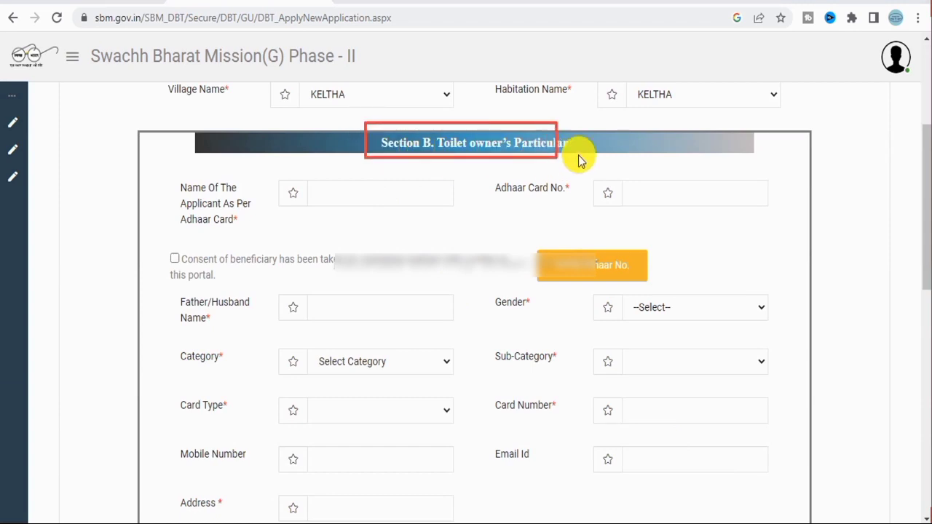
{"action": "left_click", "coordinate": [320, 193]}
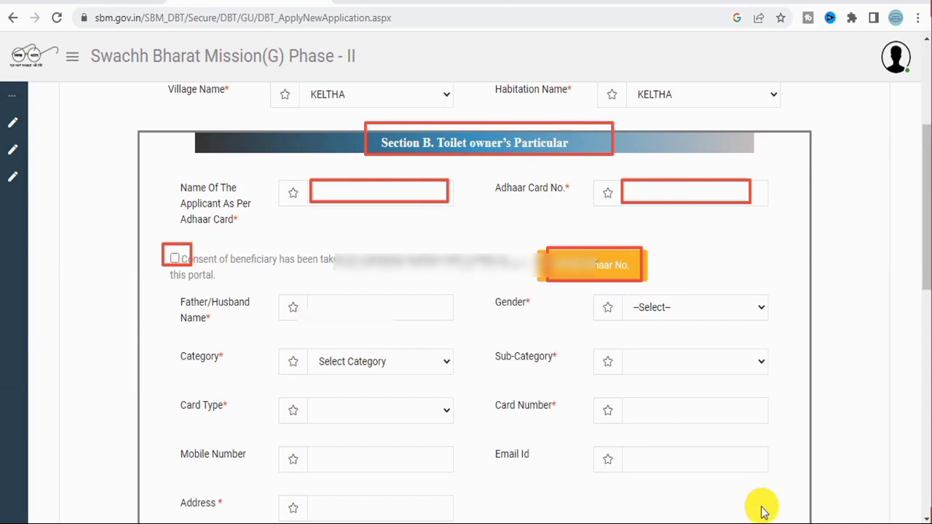
Step: Set the applicant's category to APL and sub-category to Women Headed HH, and activate the Address field
{"action": "scroll", "coordinate": [726, 498], "scroll_direction": "down", "scroll_amount": 2}
{"action": "left_click_drag", "start_coordinate": [286, 159], "coordinate": [416, 180]}
{"action": "left_click_drag", "start_coordinate": [623, 159], "coordinate": [719, 180]}
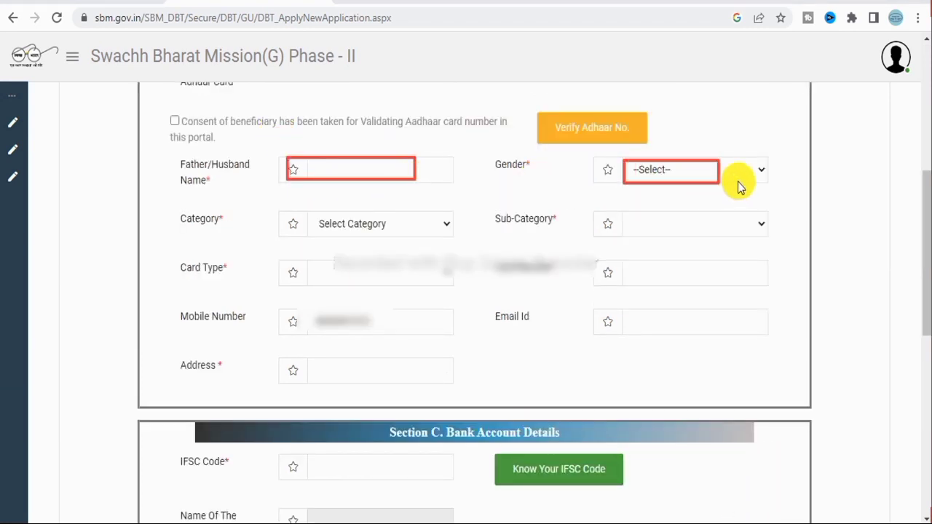
{"action": "left_click", "coordinate": [349, 223]}
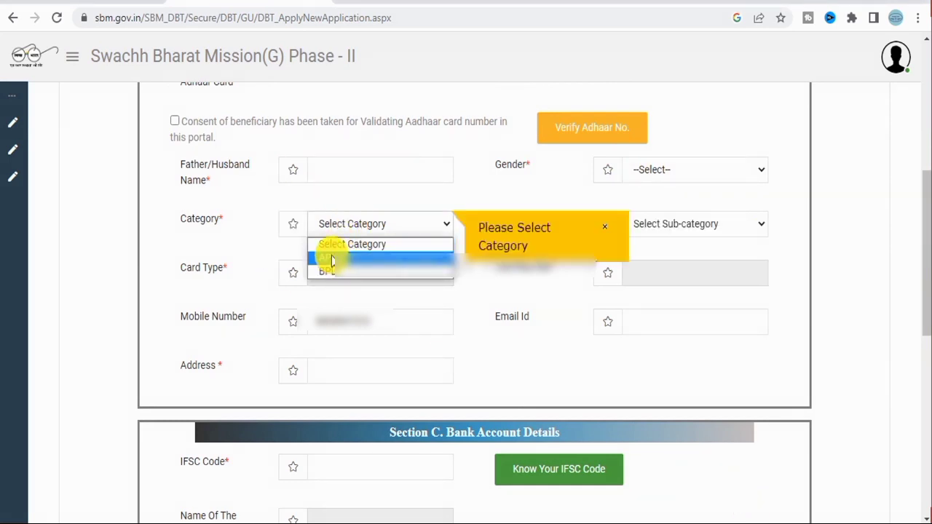
{"action": "left_click", "coordinate": [331, 258]}
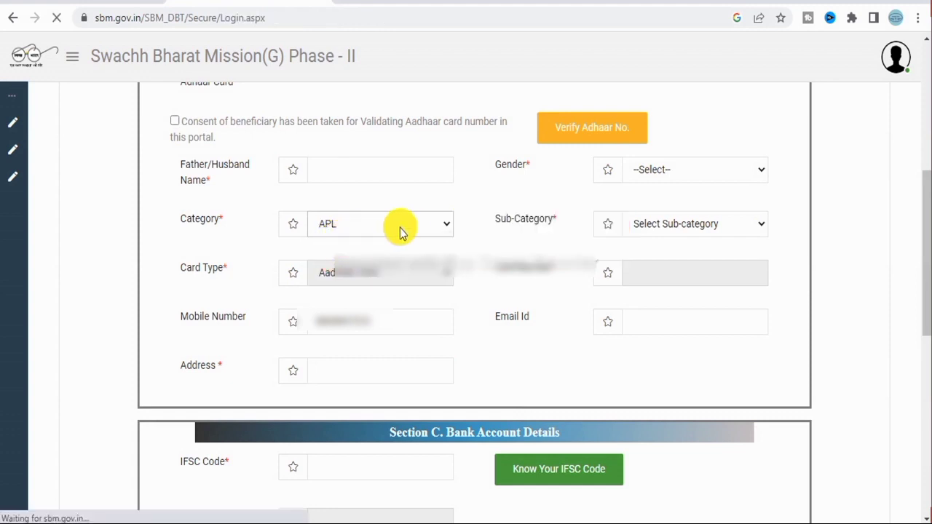
{"action": "left_click", "coordinate": [648, 298]}
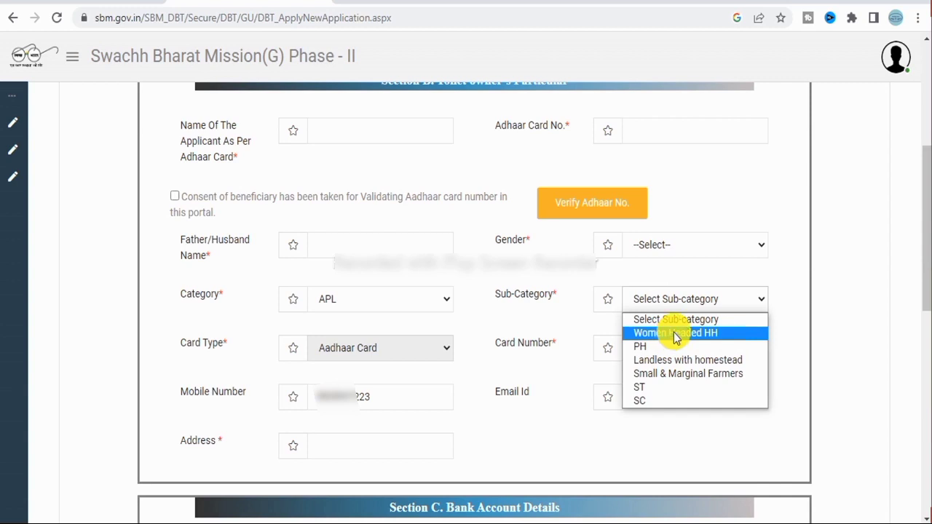
{"action": "left_click", "coordinate": [675, 334]}
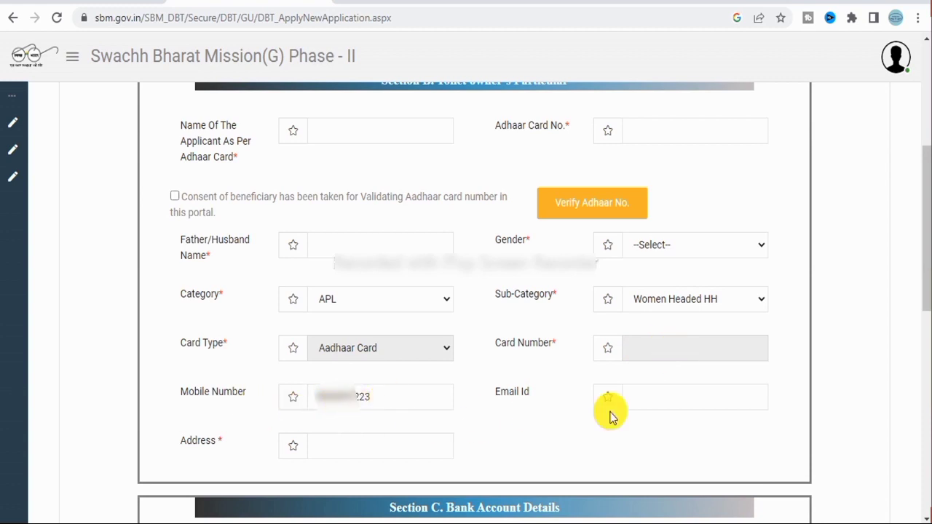
{"action": "left_click", "coordinate": [334, 445]}
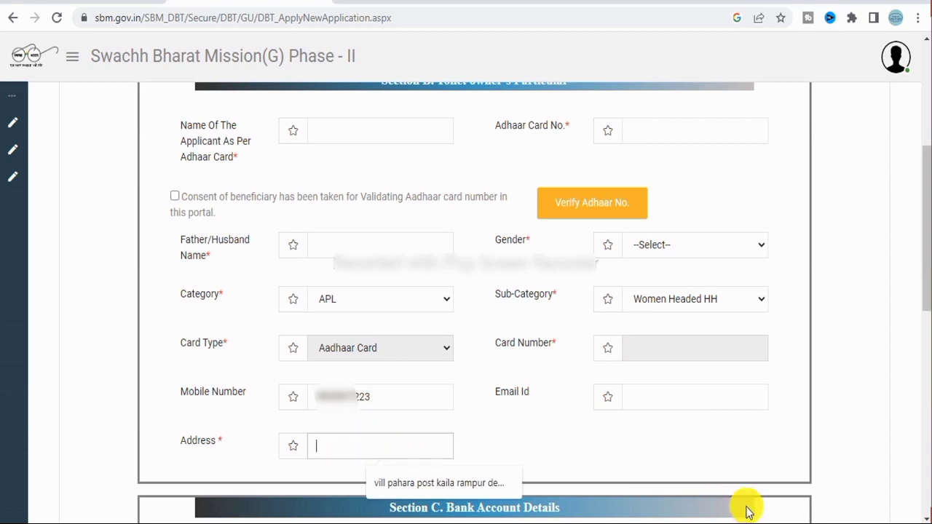
Step: Examine the Section C bank account fields, the passbook scan upload and the option for submitting the application
{"action": "scroll", "coordinate": [750, 509], "scroll_direction": "down", "scroll_amount": 5}
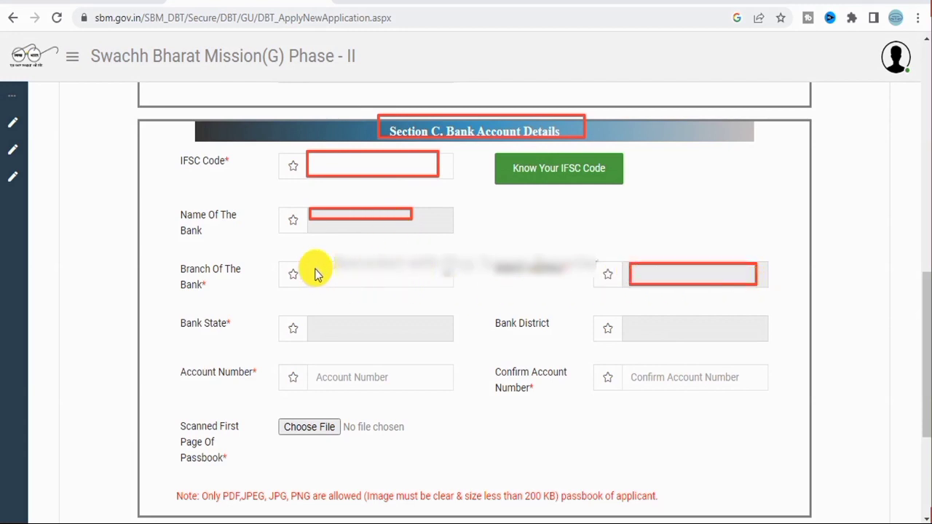
{"action": "mouse_move", "coordinate": [311, 263]}
{"action": "left_mouse_down"}
{"action": "mouse_move", "coordinate": [406, 293]}
{"action": "mouse_move", "coordinate": [448, 290]}
{"action": "left_mouse_up"}
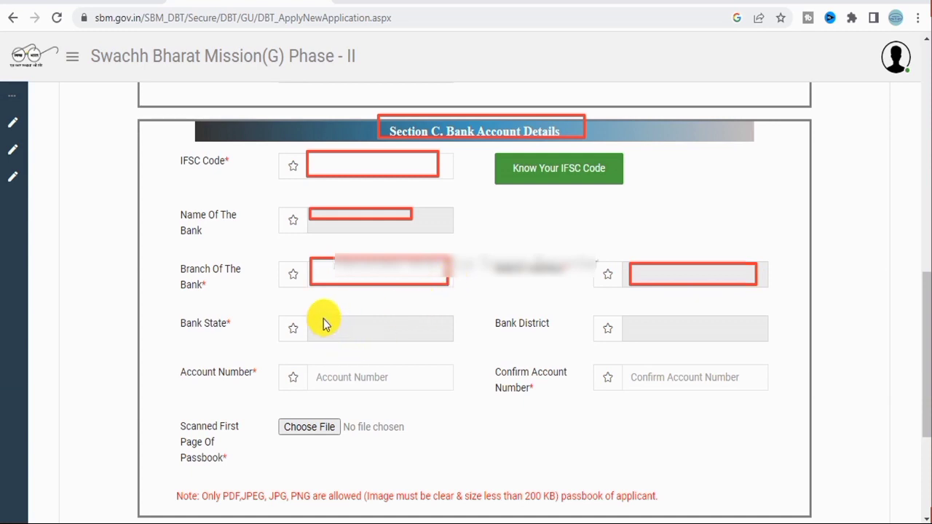
{"action": "mouse_move", "coordinate": [316, 316]}
{"action": "left_mouse_down"}
{"action": "mouse_move", "coordinate": [339, 337]}
{"action": "mouse_move", "coordinate": [423, 338]}
{"action": "left_mouse_up"}
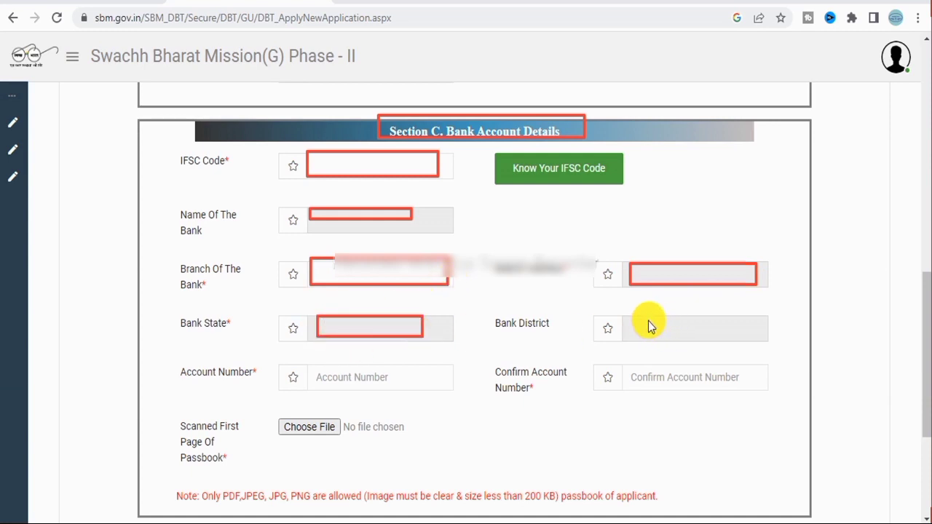
{"action": "left_click_drag", "start_coordinate": [630, 318], "coordinate": [752, 336]}
{"action": "left_click_drag", "start_coordinate": [314, 370], "coordinate": [424, 380]}
{"action": "left_click_drag", "start_coordinate": [624, 370], "coordinate": [752, 395]}
{"action": "left_click_drag", "start_coordinate": [149, 393], "coordinate": [433, 482]}
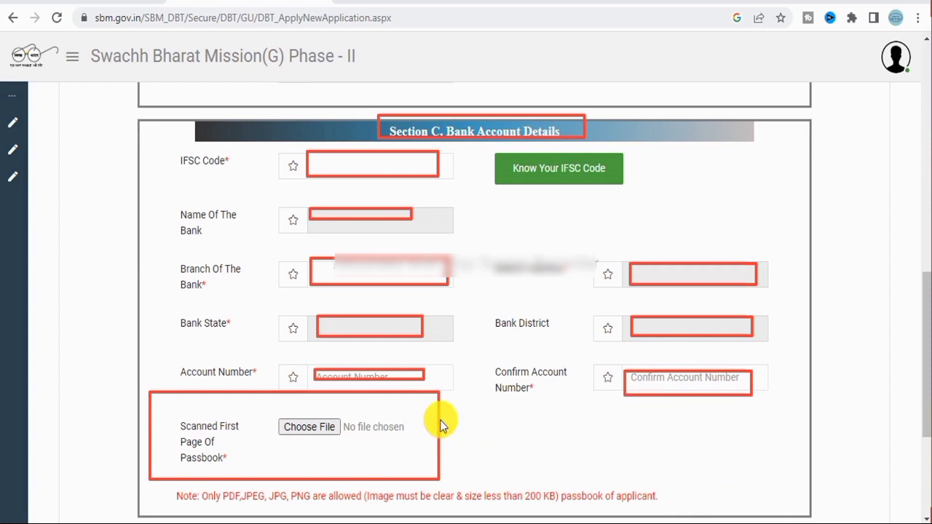
{"action": "scroll", "coordinate": [398, 348], "scroll_direction": "down", "scroll_amount": 3}
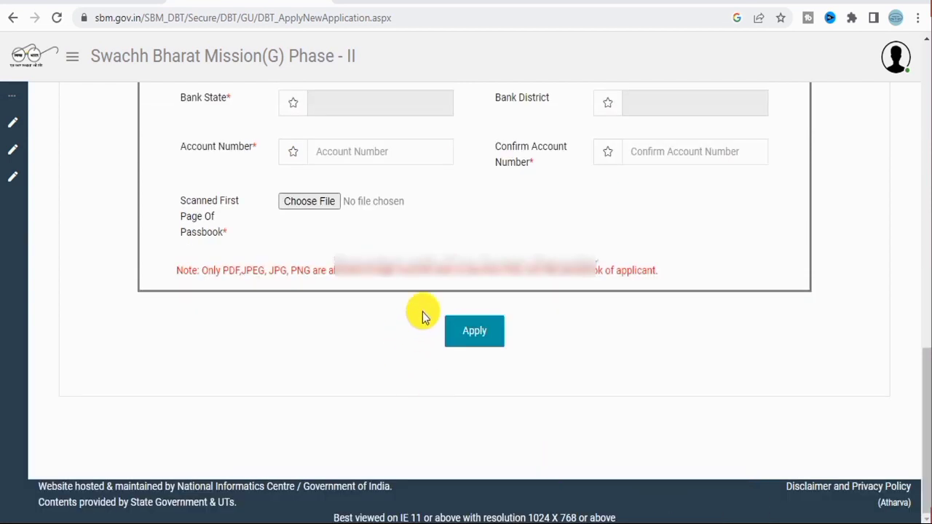
{"action": "mouse_move", "coordinate": [422, 311]}
{"action": "left_mouse_down"}
{"action": "mouse_move", "coordinate": [518, 364]}
{"action": "mouse_move", "coordinate": [535, 360]}
{"action": "left_mouse_up"}
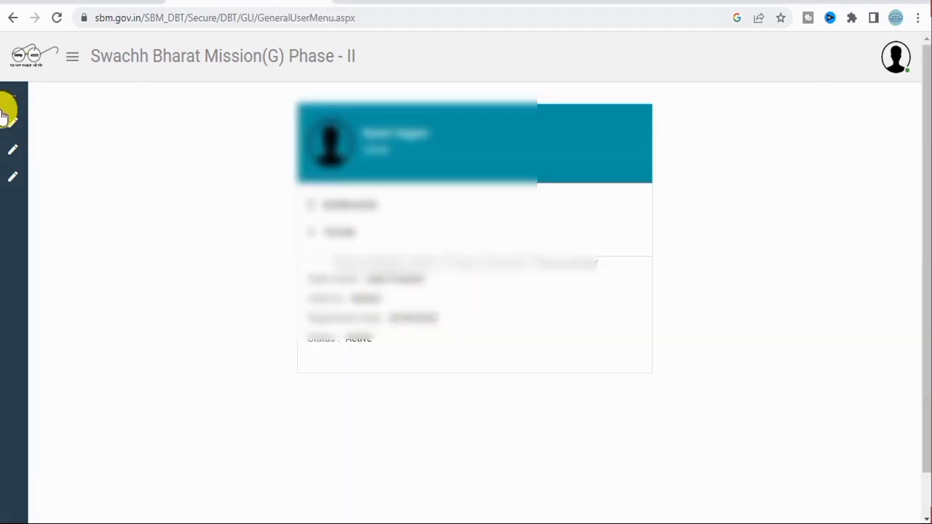
Step: Open the submitted application's applicant details and review the personal, address, bank and current status information
{"action": "mouse_move", "coordinate": [39, 135]}
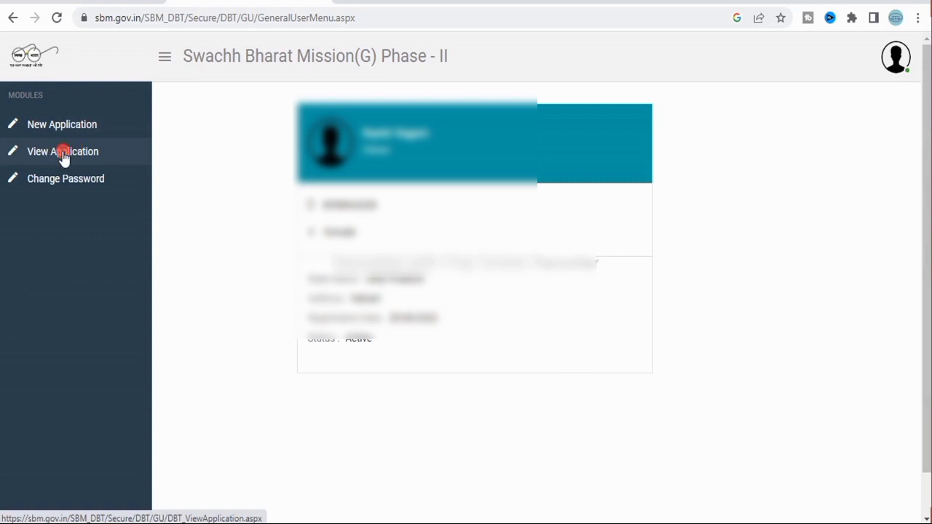
{"action": "left_click", "coordinate": [63, 155]}
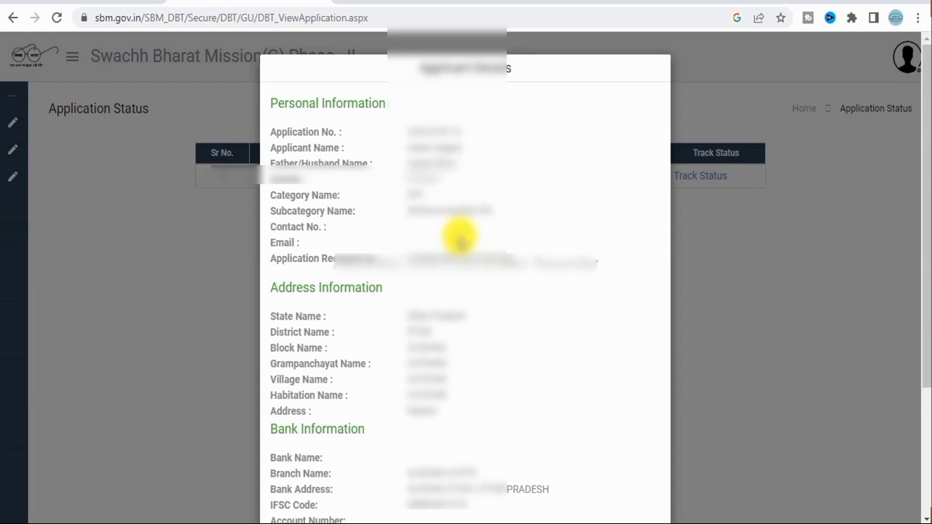
{"action": "scroll", "coordinate": [458, 233], "scroll_direction": "down", "scroll_amount": 3}
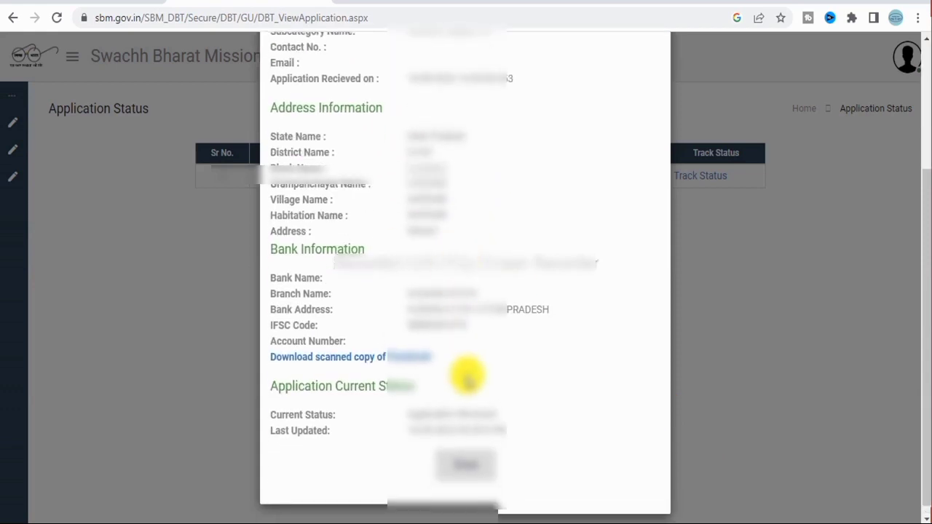
{"action": "scroll", "coordinate": [461, 374], "scroll_direction": "up", "scroll_amount": 5}
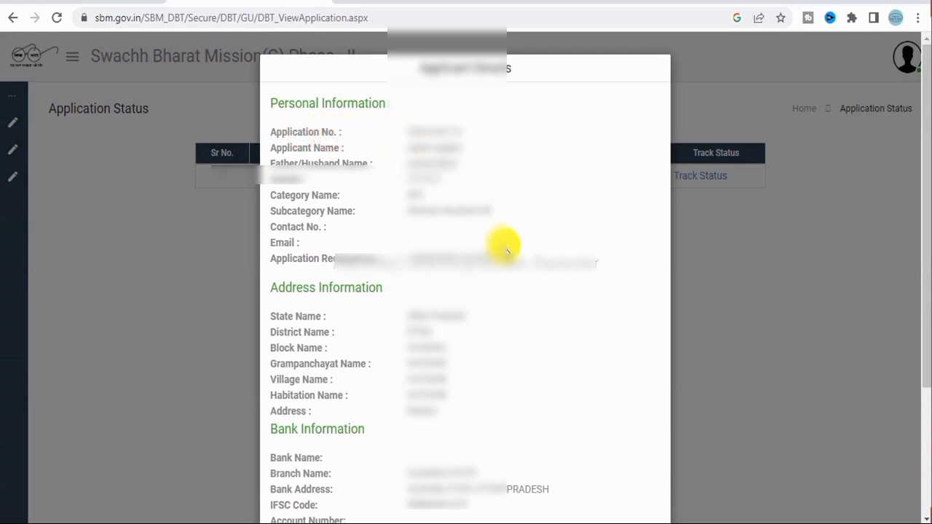
{"action": "scroll", "coordinate": [442, 243], "scroll_direction": "down", "scroll_amount": 3}
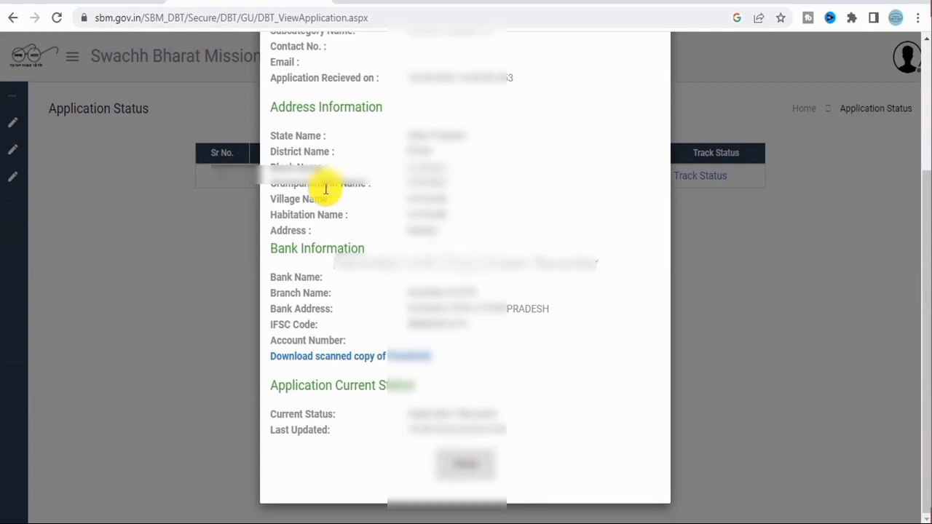
Step: Close the applicant details and open the status tracking for the listed application
{"action": "left_click", "coordinate": [464, 463]}
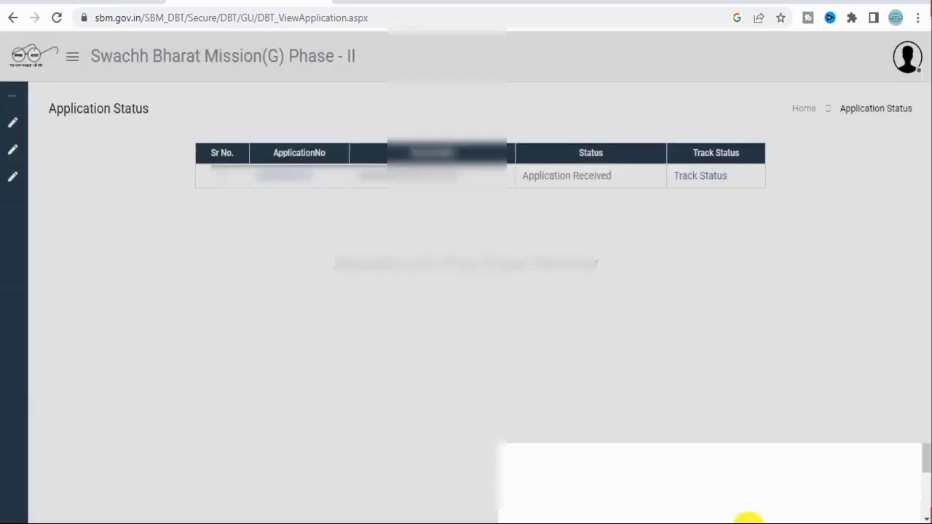
{"action": "left_click", "coordinate": [690, 179]}
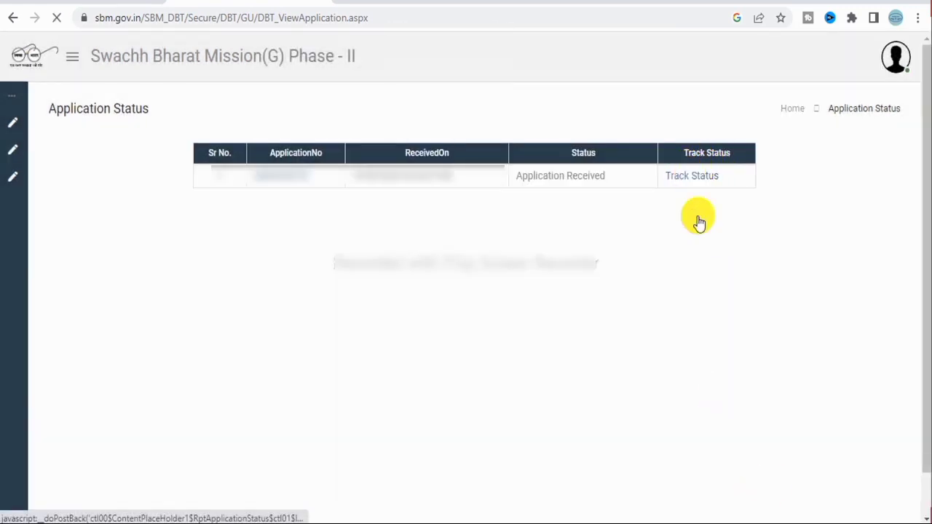